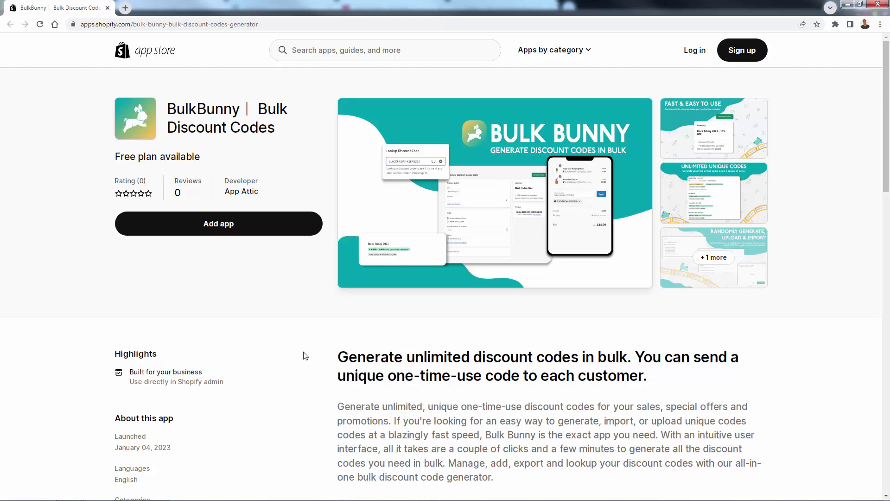
{"action": "scroll", "coordinate": [304, 358], "scroll_direction": "down", "scroll_amount": 1}
{"action": "scroll", "coordinate": [371, 371], "scroll_direction": "down", "scroll_amount": 1}
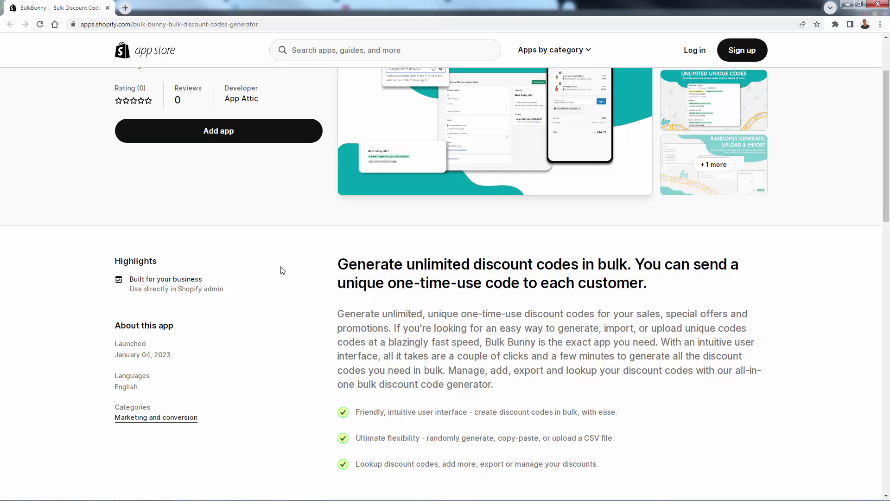
{"action": "scroll", "coordinate": [291, 293], "scroll_direction": "down", "scroll_amount": 2}
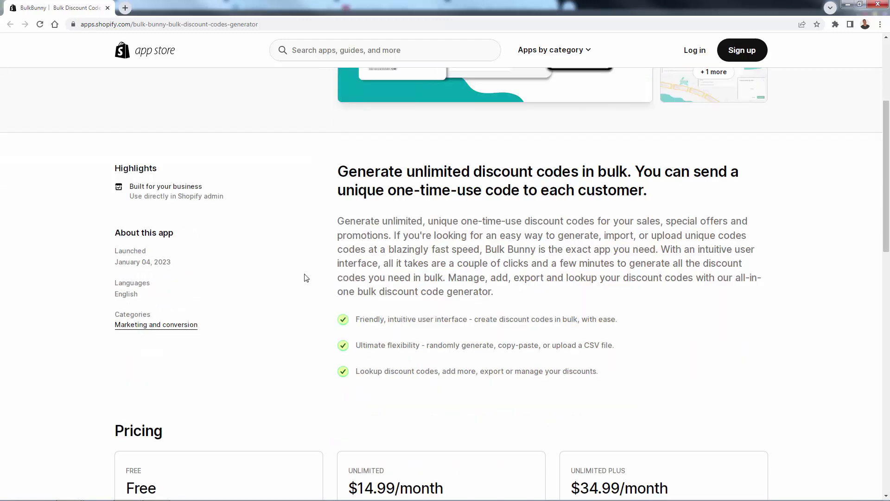
{"action": "scroll", "coordinate": [303, 277], "scroll_direction": "down", "scroll_amount": 1}
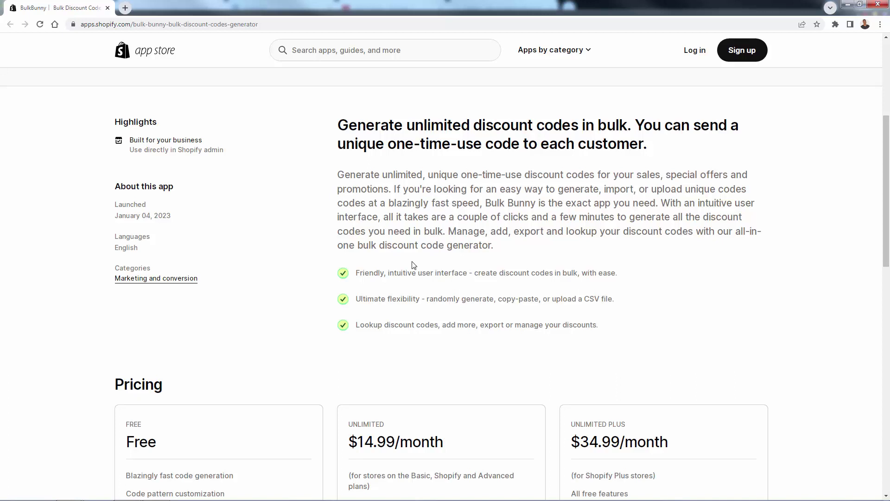
{"action": "scroll", "coordinate": [425, 232], "scroll_direction": "up", "scroll_amount": 3}
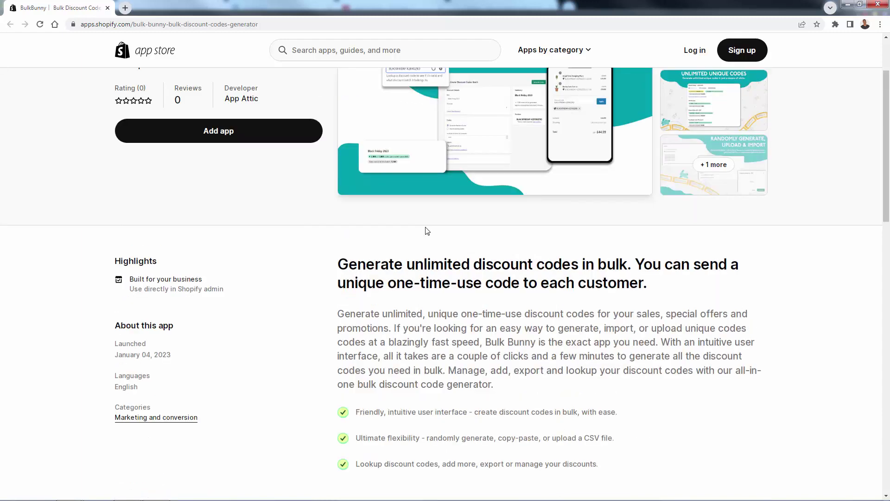
{"action": "scroll", "coordinate": [426, 255], "scroll_direction": "up", "scroll_amount": 1}
{"action": "scroll", "coordinate": [427, 276], "scroll_direction": "down", "scroll_amount": 1}
{"action": "scroll", "coordinate": [422, 327], "scroll_direction": "up", "scroll_amount": 2}
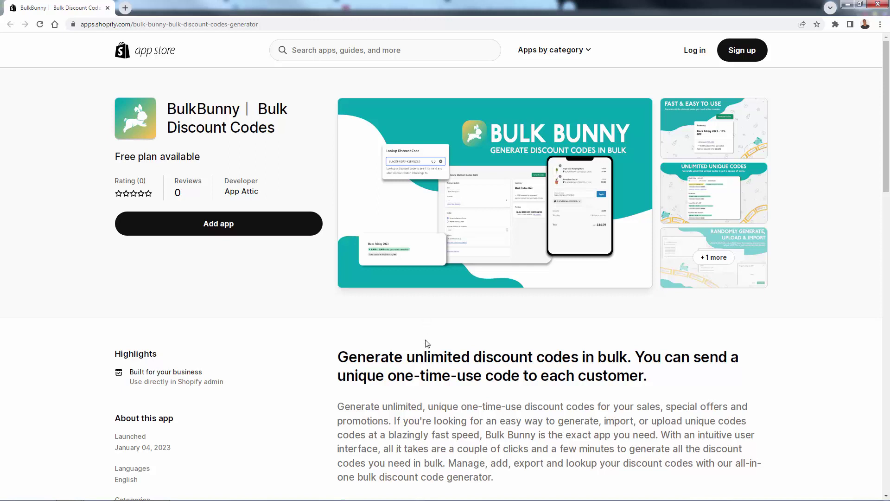
Open BulkBunny's first screenshot full size and page forward three slides to Any Code Format.
{"action": "left_click", "coordinate": [699, 113]}
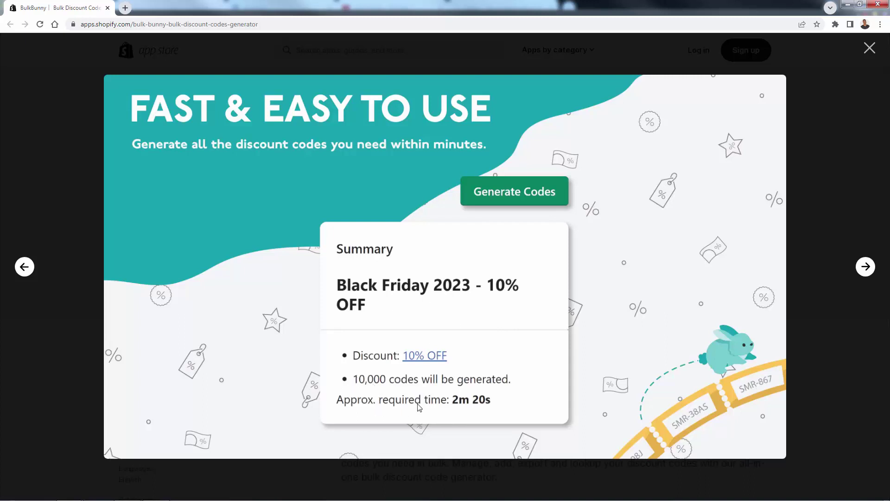
{"action": "left_click", "coordinate": [866, 270]}
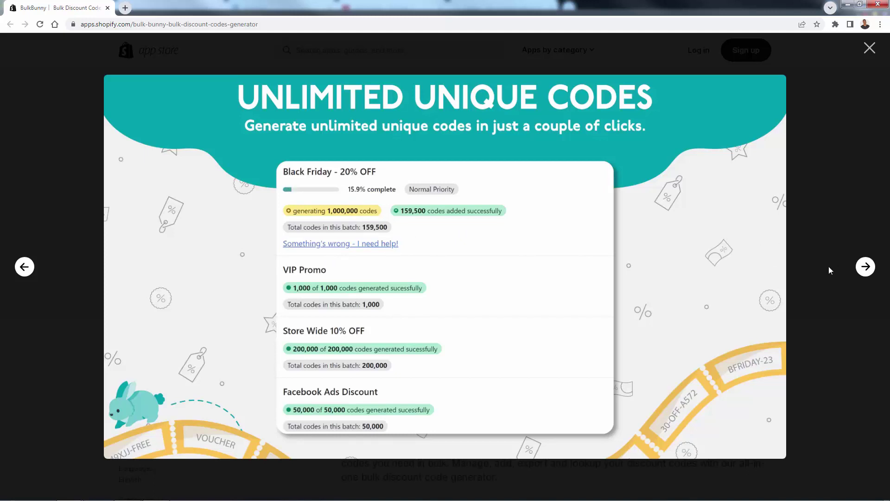
{"action": "left_click", "coordinate": [861, 272]}
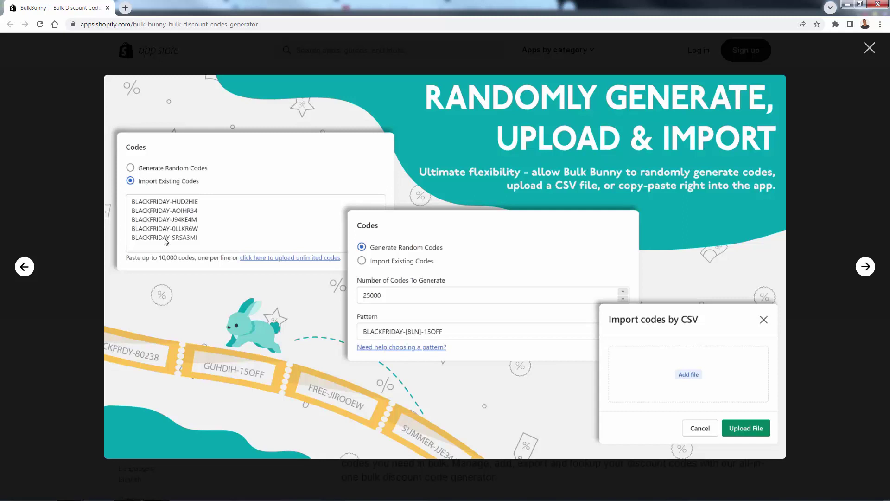
{"action": "left_click", "coordinate": [871, 270]}
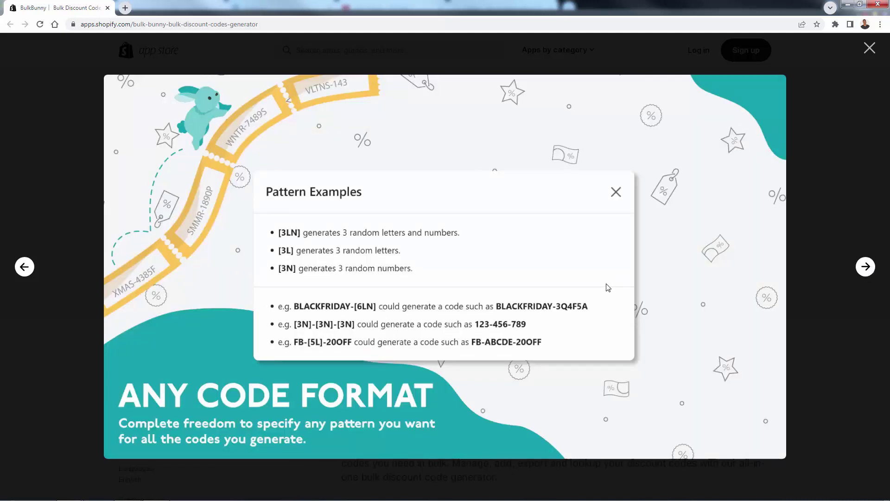
Close the screenshot gallery and look over BulkBunny's pricing section.
{"action": "left_click", "coordinate": [870, 49]}
{"action": "scroll", "coordinate": [271, 347], "scroll_direction": "down", "scroll_amount": 2}
{"action": "scroll", "coordinate": [270, 346], "scroll_direction": "down", "scroll_amount": 3}
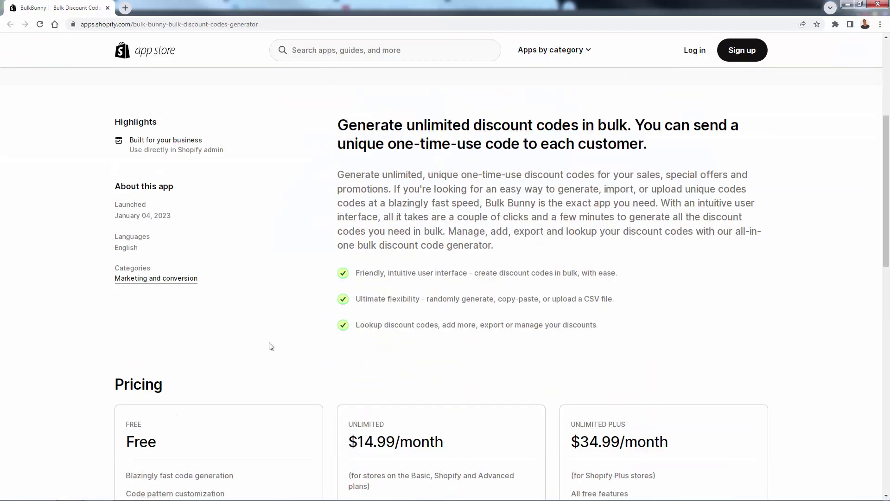
{"action": "scroll", "coordinate": [271, 347], "scroll_direction": "down", "scroll_amount": 4}
{"action": "scroll", "coordinate": [262, 346], "scroll_direction": "down", "scroll_amount": 2}
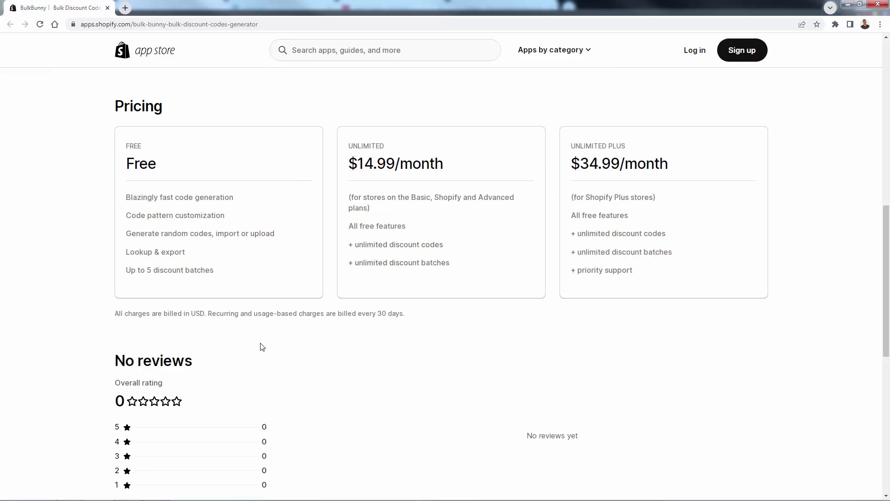
{"action": "scroll", "coordinate": [247, 370], "scroll_direction": "up", "scroll_amount": 5}
{"action": "scroll", "coordinate": [248, 396], "scroll_direction": "up", "scroll_amount": 7}
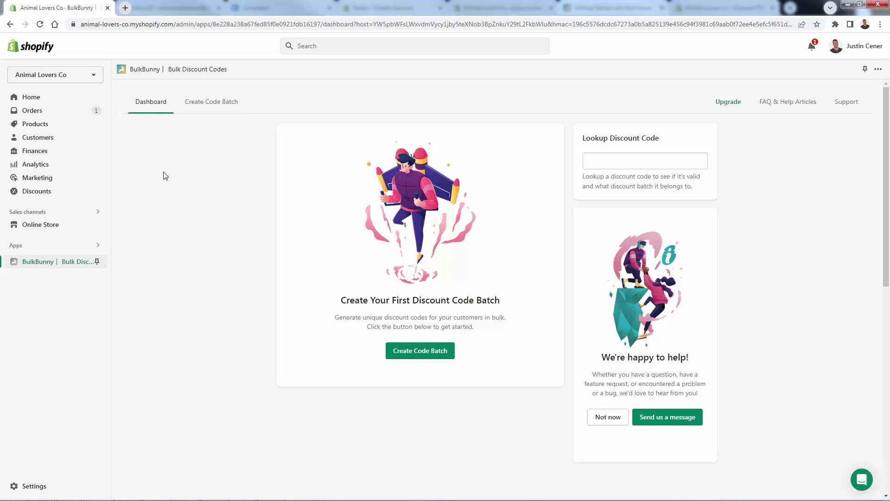
{"action": "triple_click", "coordinate": [414, 303]}
{"action": "left_click", "coordinate": [304, 333]}
Create a code batch and enter the title 'Free Shipping New Years Promotion'.
{"action": "left_click", "coordinate": [434, 353]}
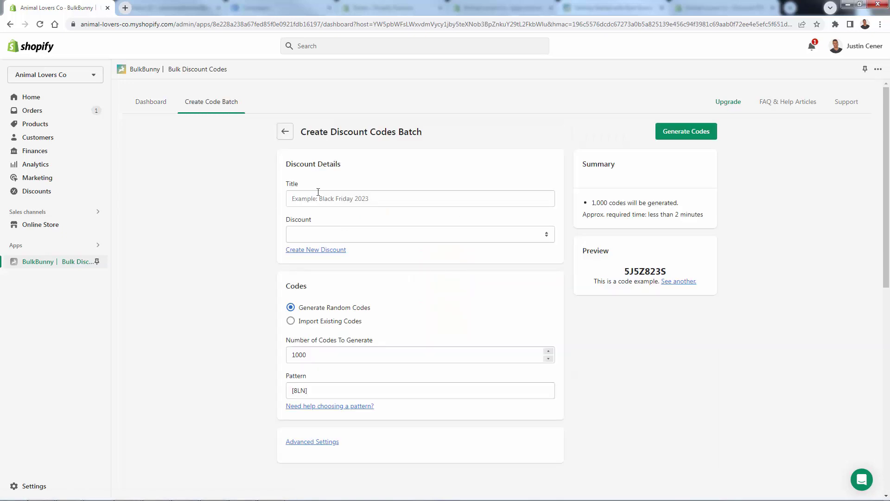
{"action": "left_click", "coordinate": [314, 201]}
{"action": "type", "text": "Free"}
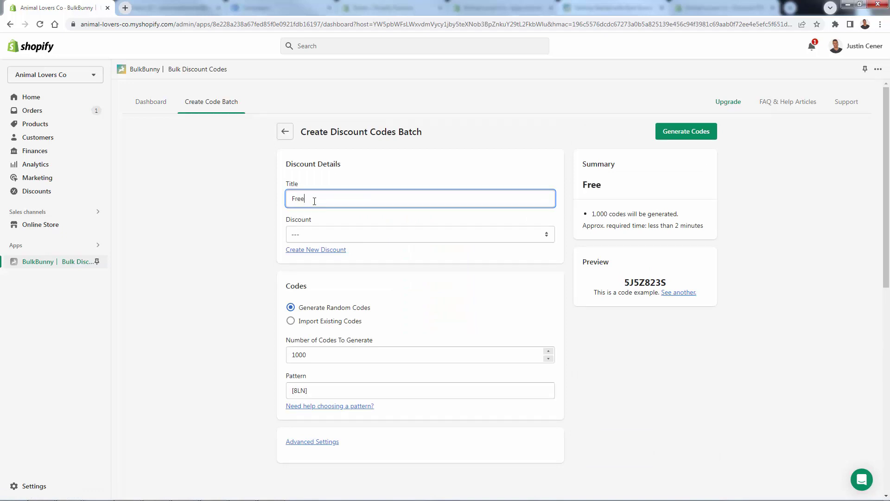
{"action": "type", "text": " Shipping New Year"}
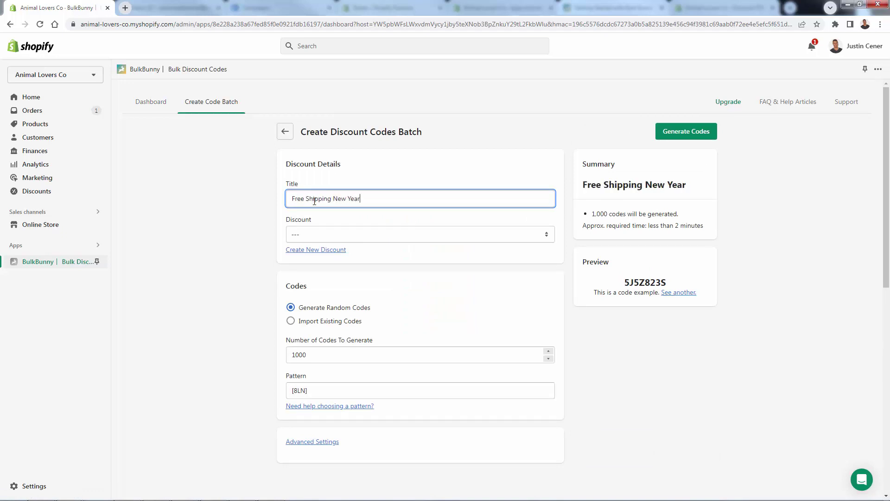
{"action": "type", "text": "s Promotion"}
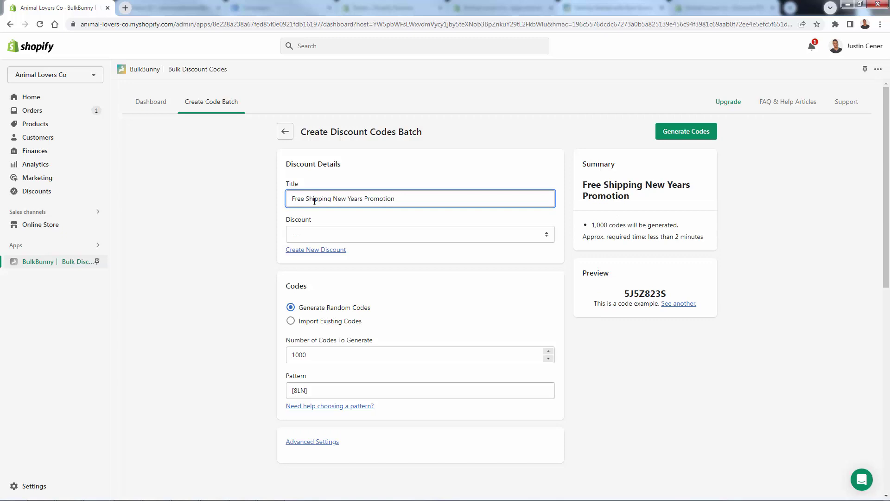
{"action": "left_click", "coordinate": [270, 204]}
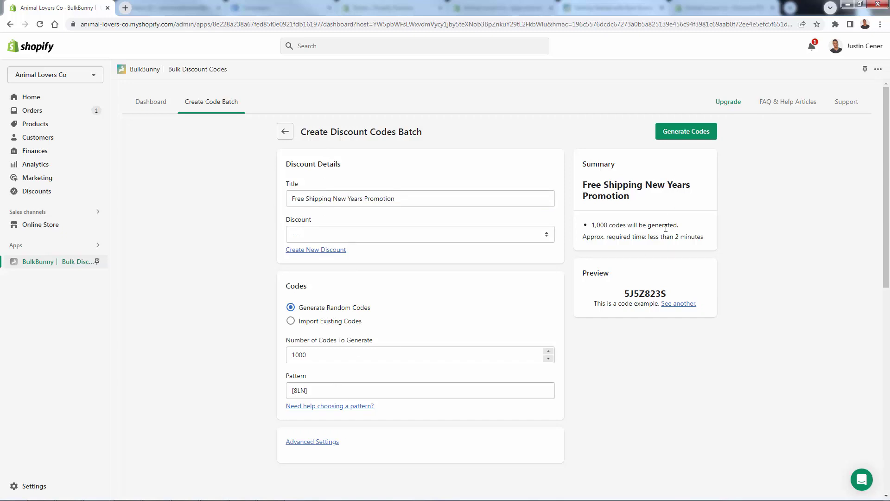
Inspect example code 5J5Z823S and check the Discount list without picking one.
{"action": "left_click_drag", "start_coordinate": [624, 295], "coordinate": [679, 290]}
{"action": "left_click", "coordinate": [653, 250]}
{"action": "left_click", "coordinate": [373, 237]}
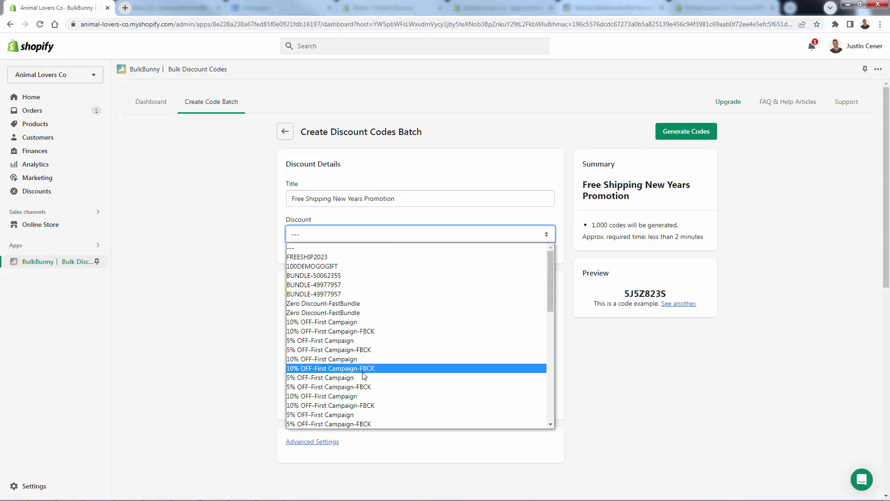
{"action": "left_click", "coordinate": [234, 225]}
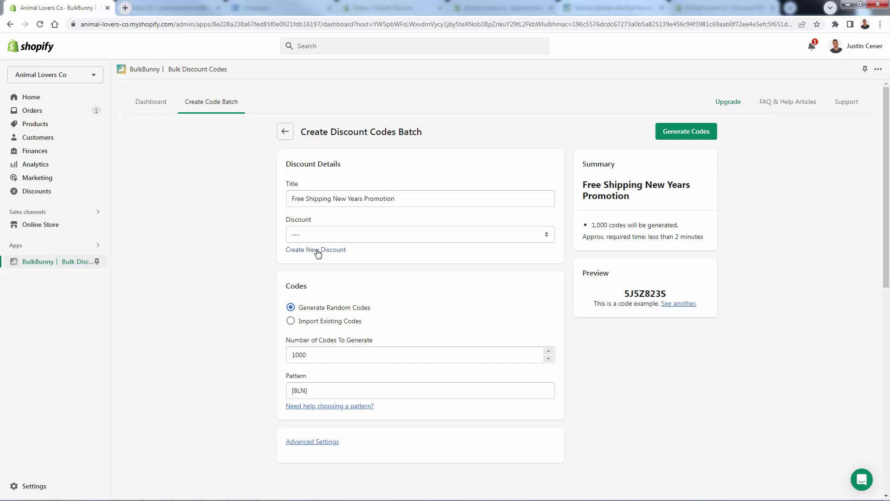
Check the Discounts list for FREESHIP2023 in a new tab, then return to the batch form.
{"action": "right_click", "coordinate": [44, 190]}
{"action": "left_click", "coordinate": [57, 203]}
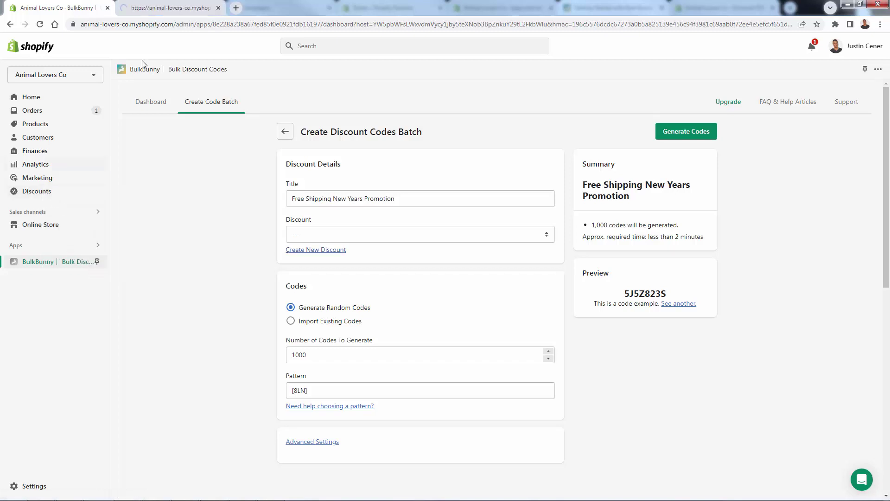
{"action": "left_click", "coordinate": [153, 8]}
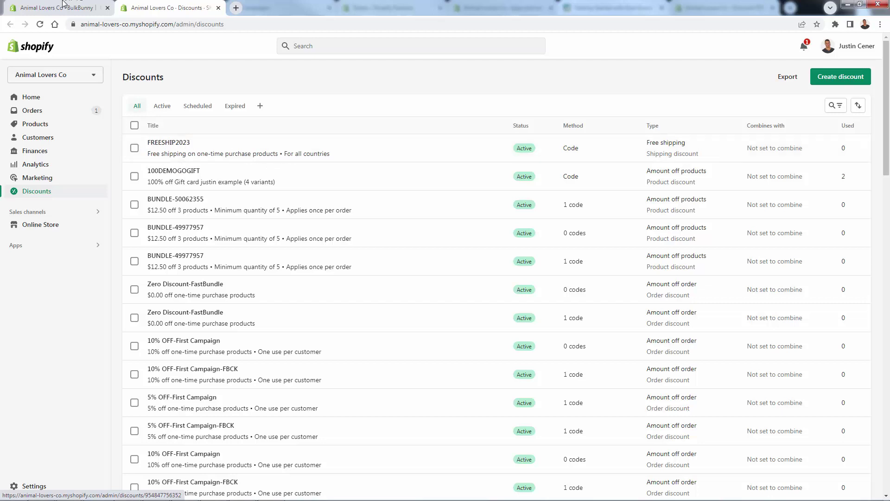
{"action": "left_click", "coordinate": [61, 2]}
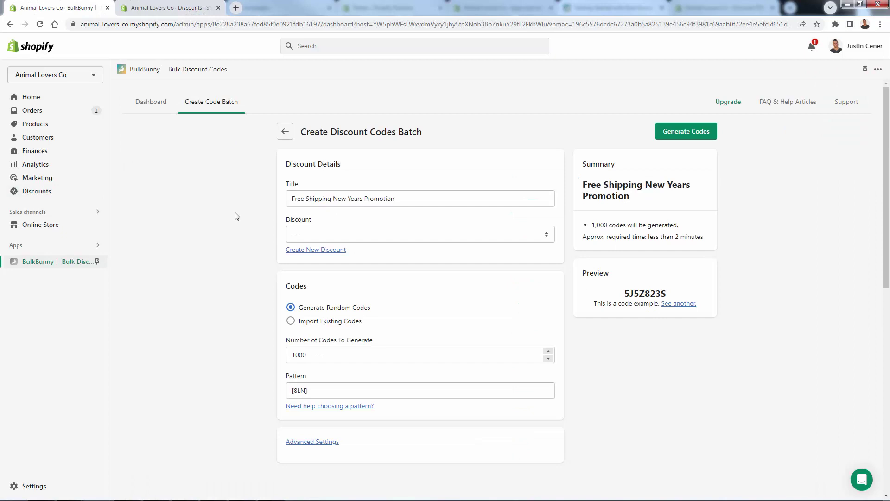
Link the batch to the FREESHIP2023 discount.
{"action": "left_click", "coordinate": [348, 233]}
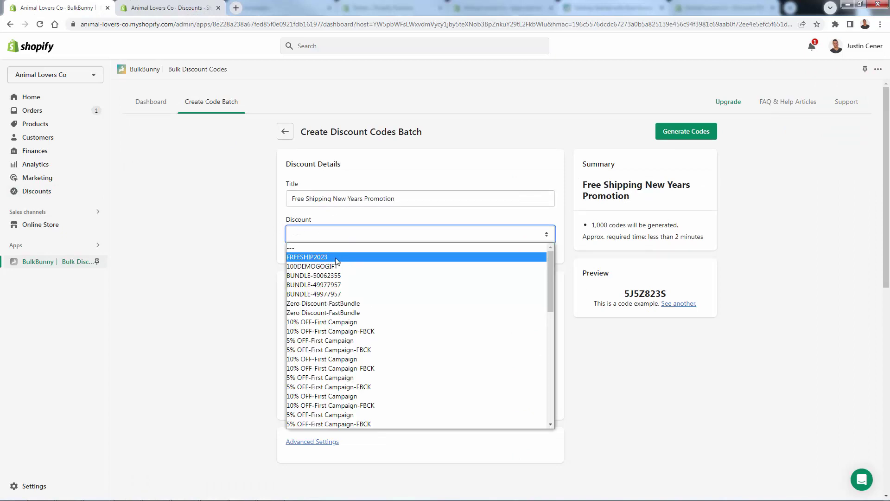
{"action": "scroll", "coordinate": [337, 266], "scroll_direction": "down", "scroll_amount": 10}
{"action": "scroll", "coordinate": [338, 271], "scroll_direction": "up", "scroll_amount": 10}
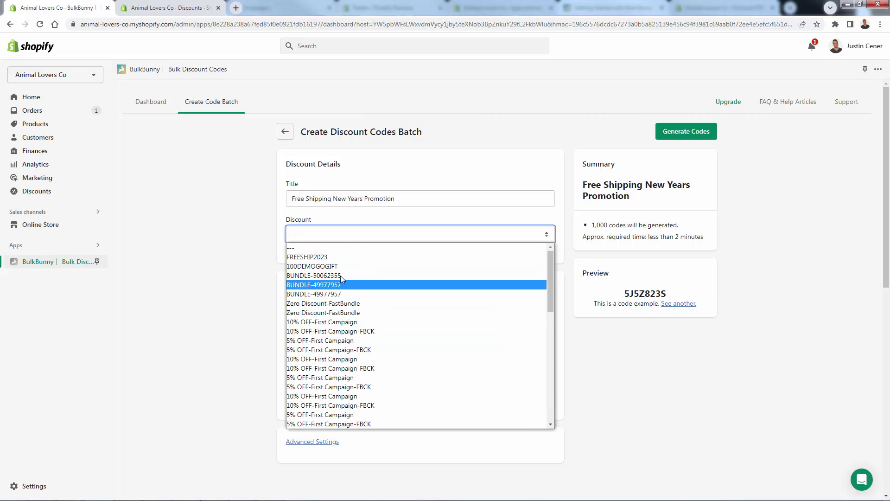
{"action": "left_click", "coordinate": [320, 256]}
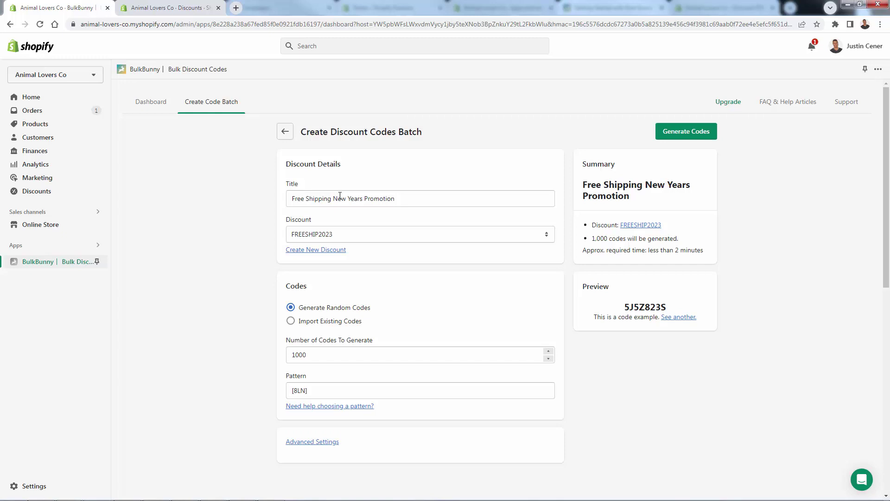
{"action": "triple_click", "coordinate": [340, 196]}
{"action": "left_click", "coordinate": [252, 244]}
Set Number of Codes To Generate to 1800, after briefly trying 2500.
{"action": "left_click", "coordinate": [305, 355]}
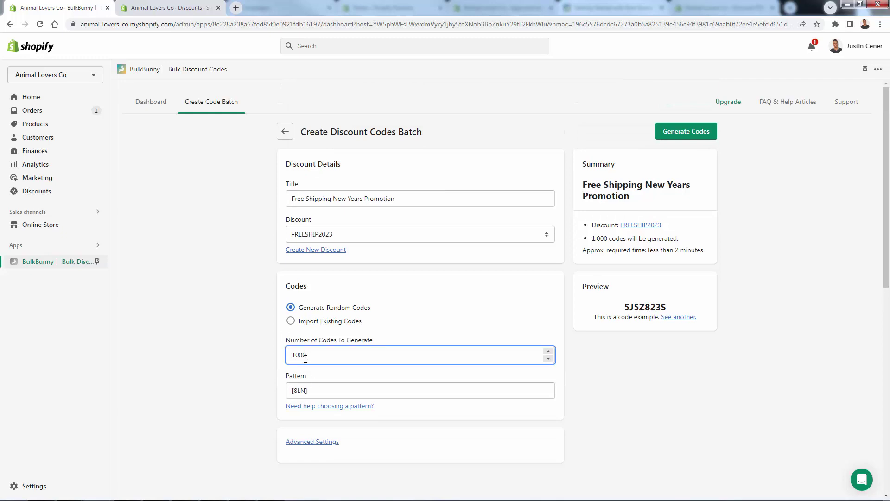
{"action": "key", "text": "BackSpace"}
{"action": "key", "text": "BackSpace"}
{"action": "key", "text": "BackSpace"}
{"action": "key", "text": "BackSpace"}
{"action": "type", "text": "2500"}
{"action": "left_click", "coordinate": [218, 339]}
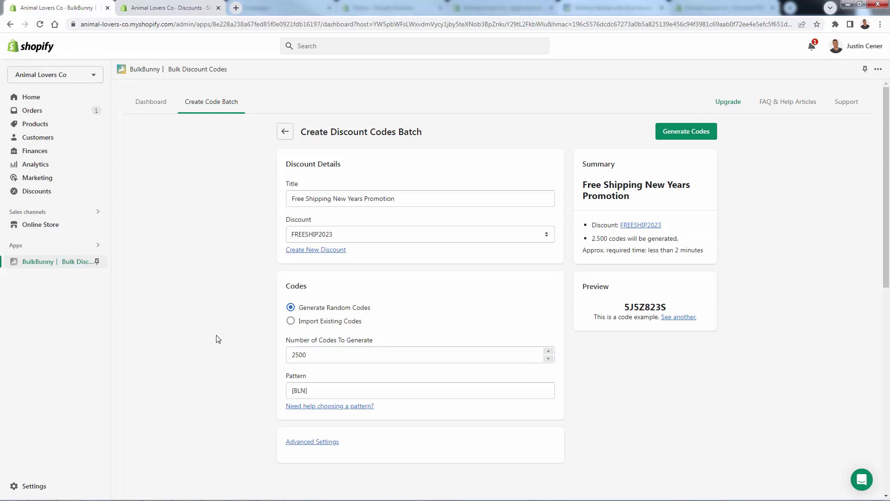
{"action": "left_click", "coordinate": [307, 354]}
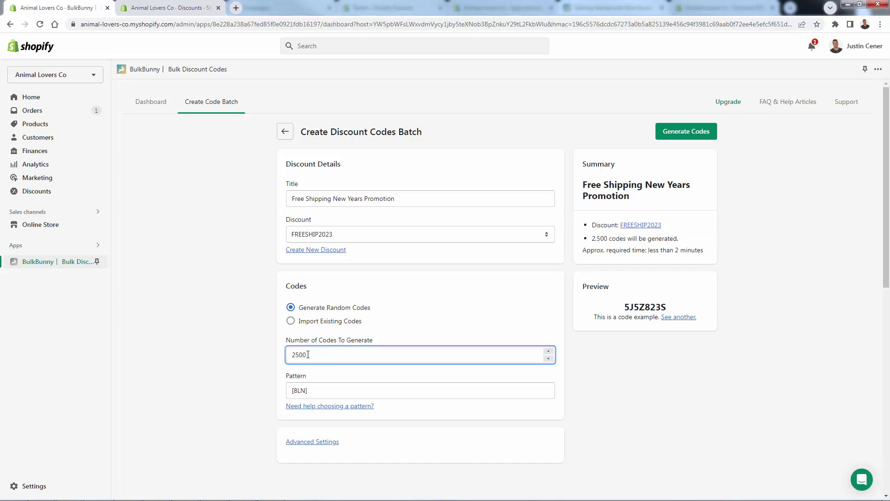
{"action": "key", "text": "BackSpace"}
{"action": "key", "text": "BackSpace"}
{"action": "key", "text": "BackSpace"}
{"action": "type", "text": "1800"}
{"action": "left_click", "coordinate": [241, 339]}
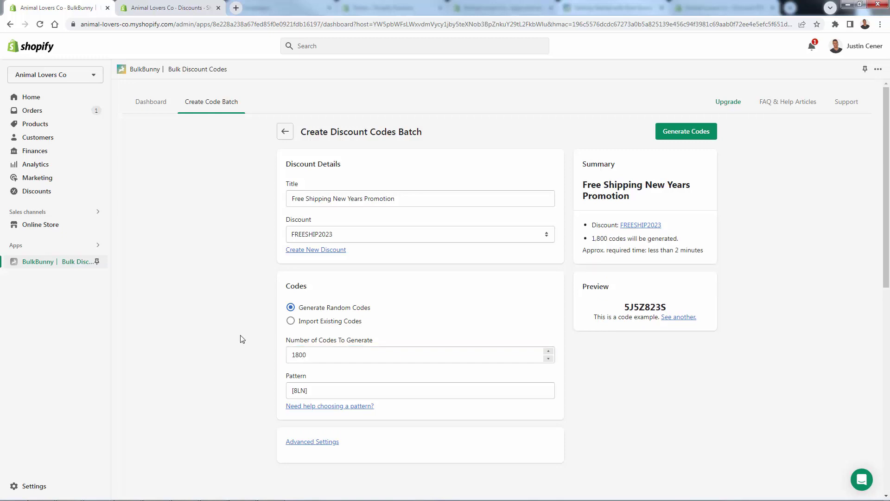
{"action": "left_click", "coordinate": [327, 390]}
{"action": "left_click", "coordinate": [311, 406]}
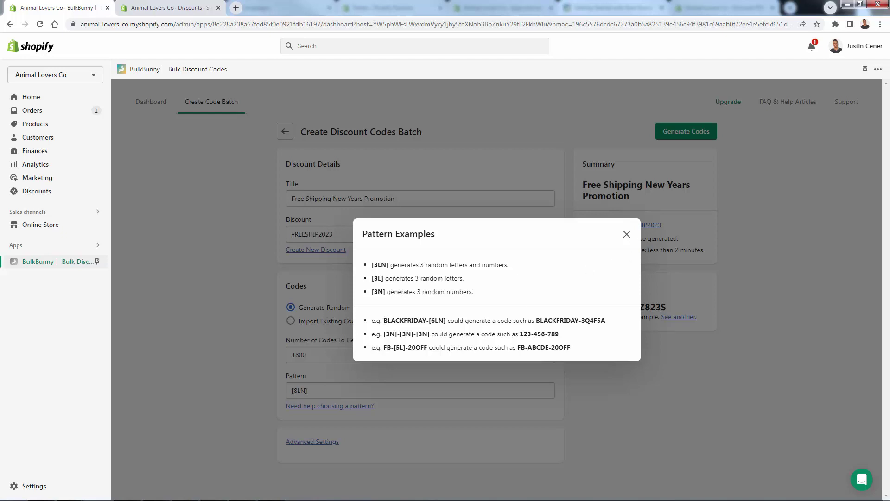
{"action": "left_click_drag", "start_coordinate": [385, 320], "coordinate": [429, 320]}
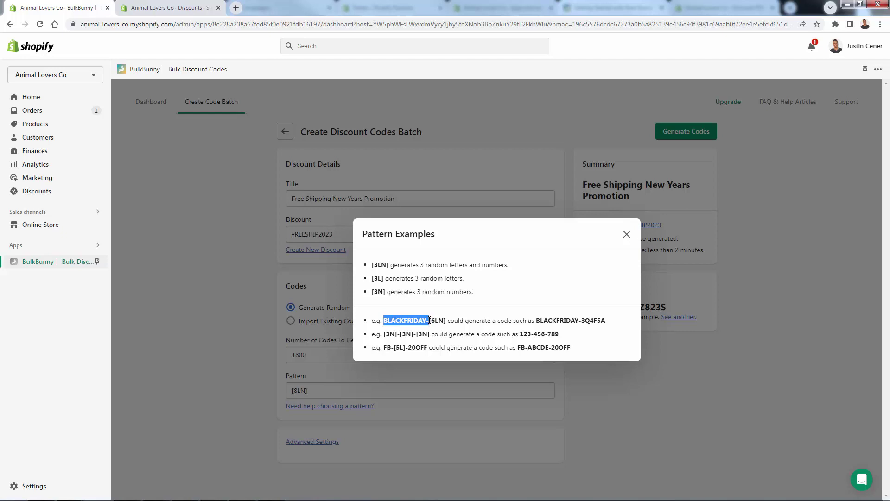
{"action": "left_click", "coordinate": [429, 319]}
{"action": "left_click_drag", "start_coordinate": [386, 347], "coordinate": [479, 334]}
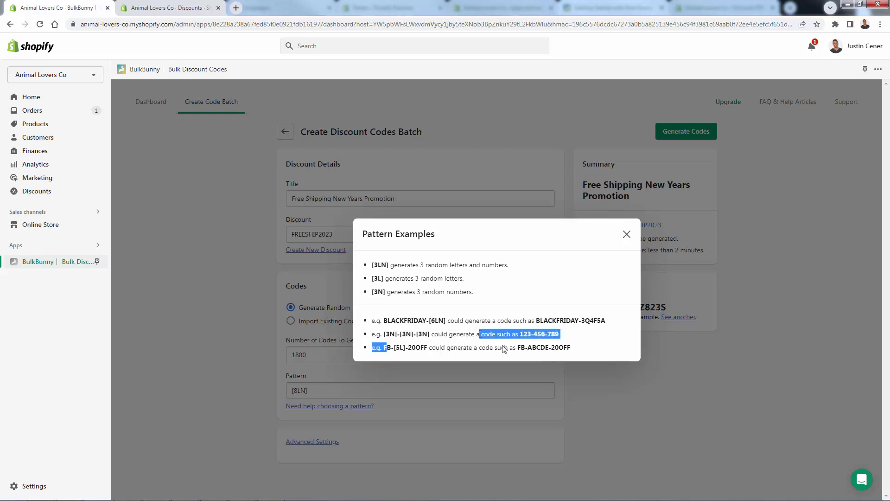
{"action": "left_click", "coordinate": [527, 344]}
{"action": "left_click", "coordinate": [627, 234]}
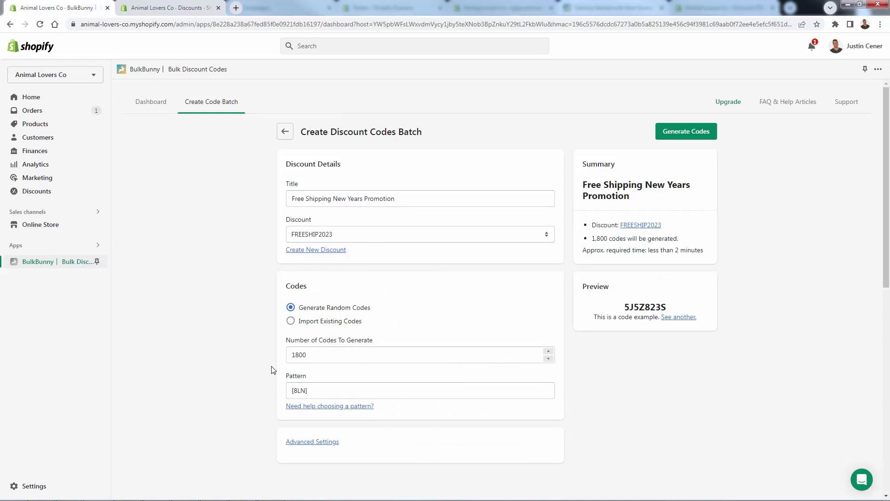
{"action": "double_click", "coordinate": [633, 303]}
{"action": "left_click", "coordinate": [597, 320]}
{"action": "double_click", "coordinate": [632, 307]}
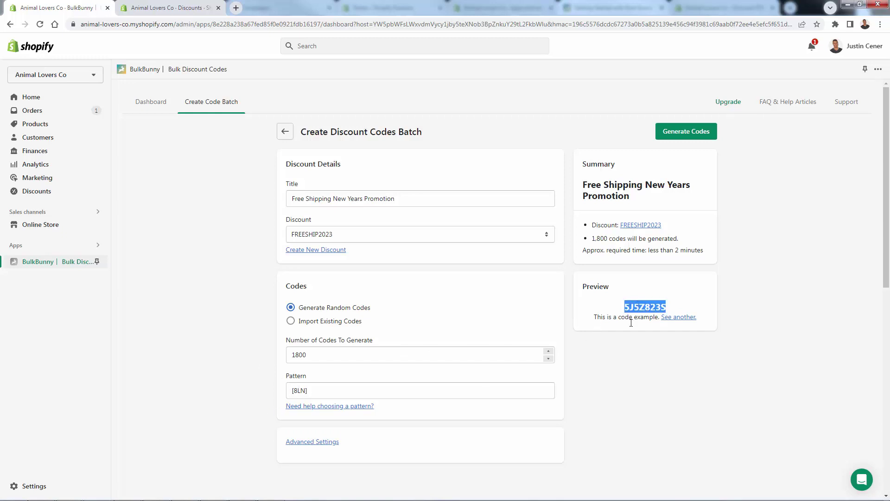
{"action": "left_click", "coordinate": [631, 329]}
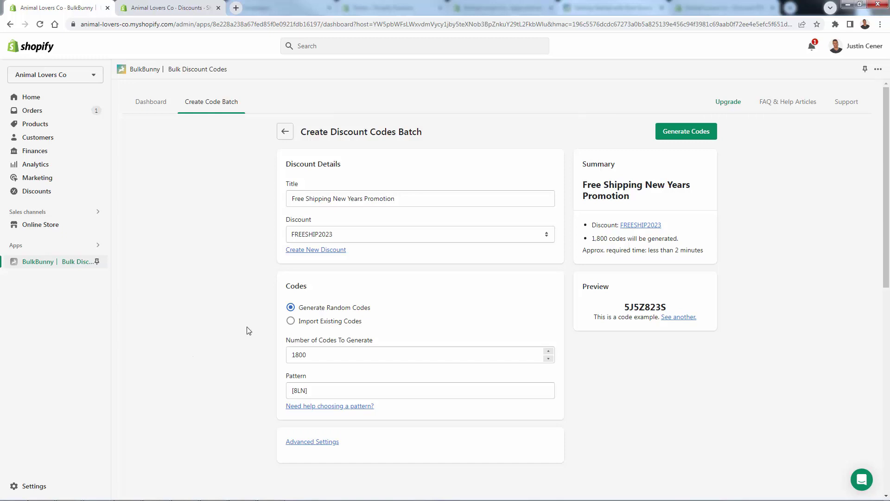
Expand Advanced Settings and keep Priority at Normal.
{"action": "left_click", "coordinate": [306, 441]}
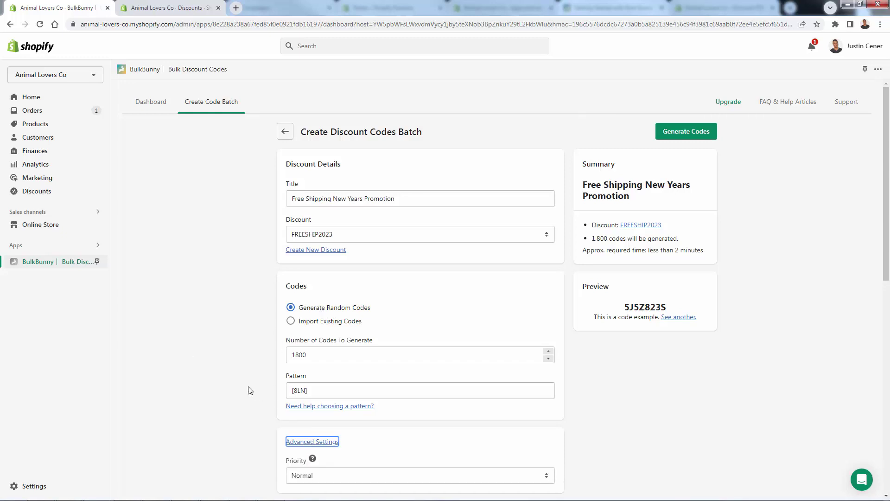
{"action": "scroll", "coordinate": [293, 435], "scroll_direction": "down", "scroll_amount": 1}
{"action": "left_click", "coordinate": [307, 437]}
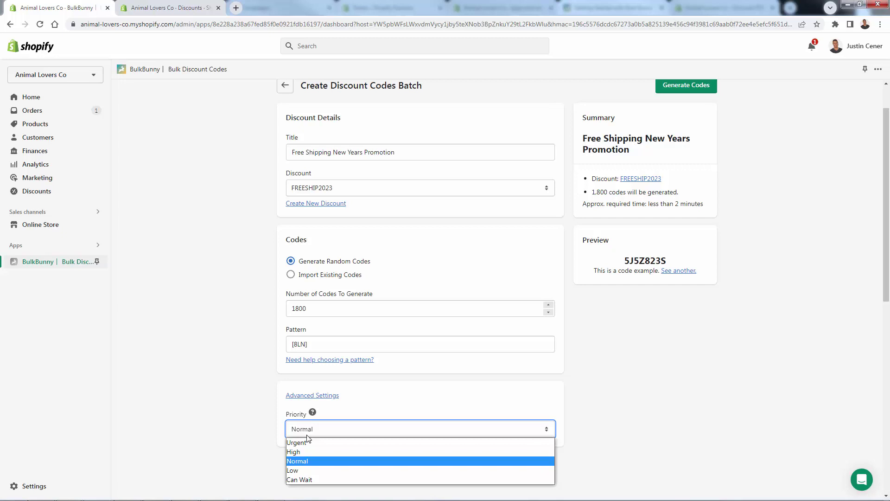
{"action": "left_click", "coordinate": [254, 436]}
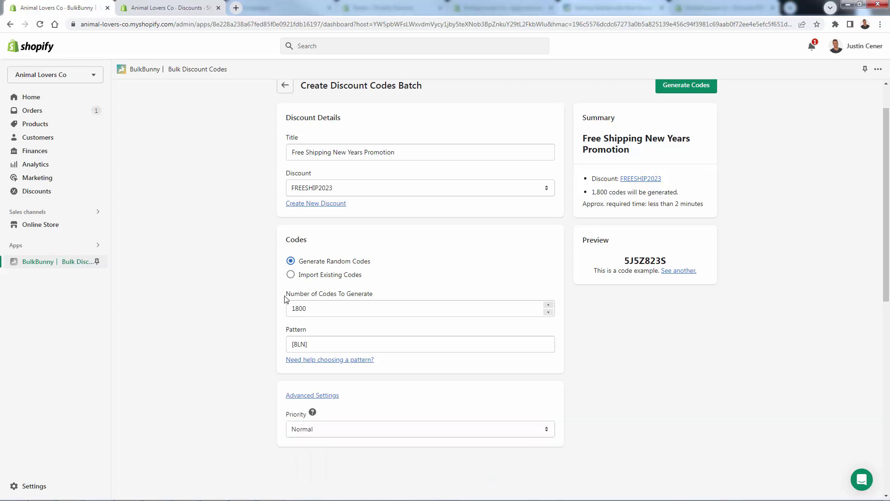
{"action": "triple_click", "coordinate": [641, 201]}
{"action": "left_click", "coordinate": [625, 231]}
Try 1,800,000 codes to see the time estimate, then restore 1800.
{"action": "left_click", "coordinate": [380, 313]}
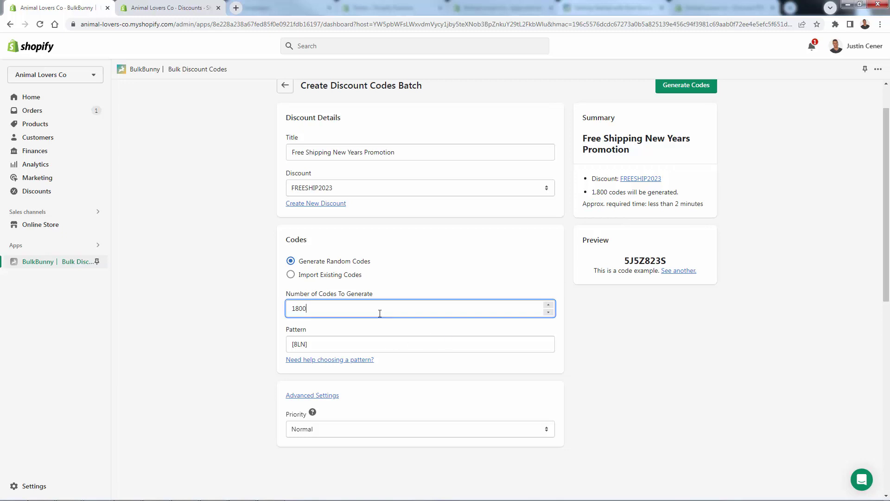
{"action": "type", "text": "000"}
{"action": "left_click", "coordinate": [700, 476]}
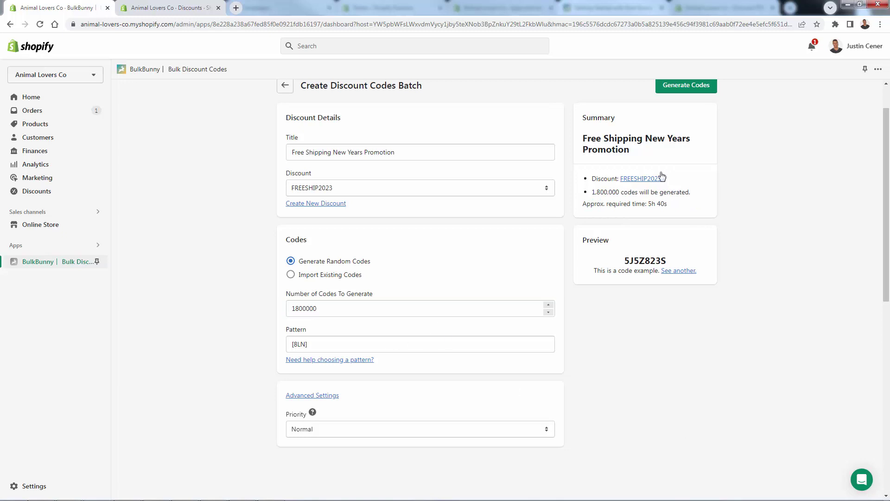
{"action": "double_click", "coordinate": [306, 305]}
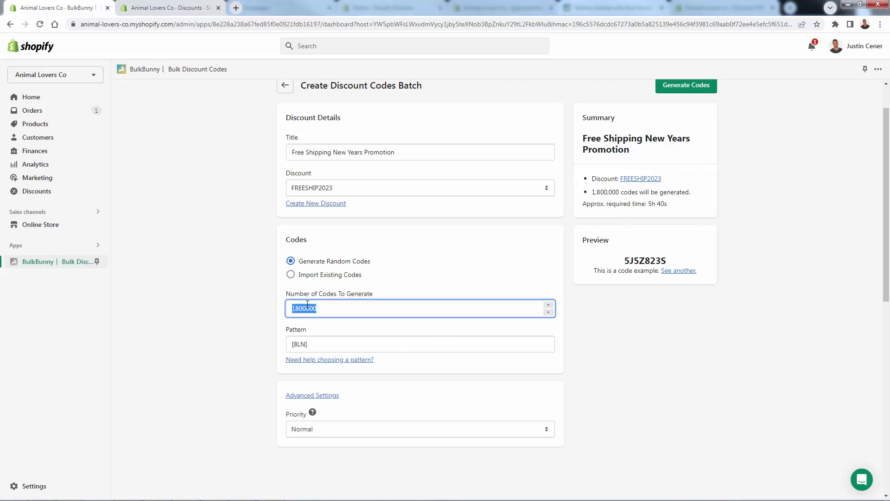
{"action": "type", "text": "1800"}
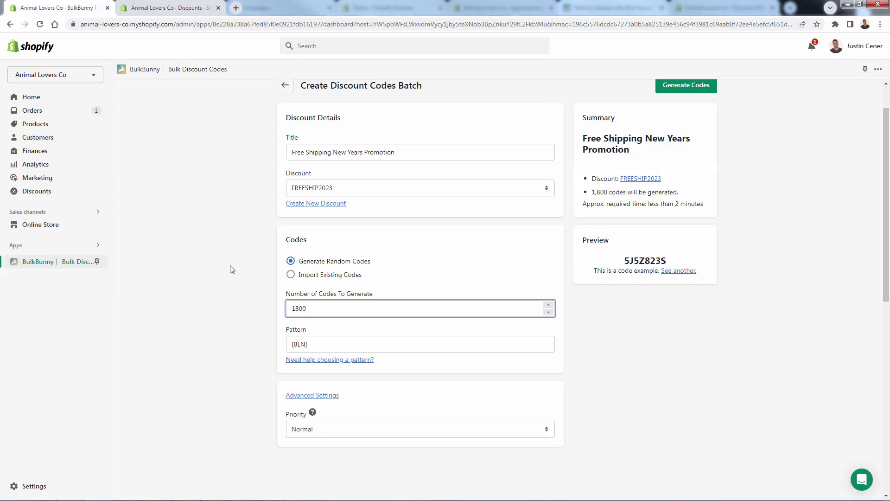
{"action": "left_click", "coordinate": [232, 269]}
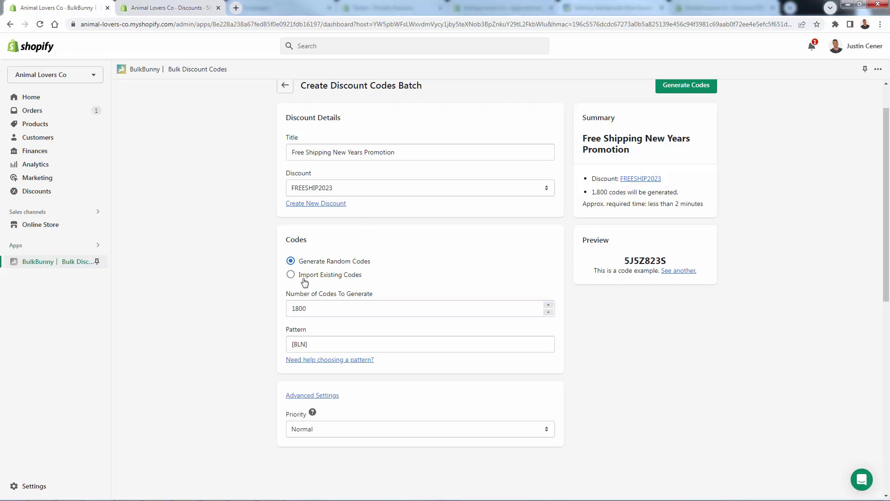
{"action": "scroll", "coordinate": [305, 283], "scroll_direction": "up", "scroll_amount": 1}
{"action": "scroll", "coordinate": [304, 282], "scroll_direction": "down", "scroll_amount": 1}
Change the code count to 1628 and review the new time estimate.
{"action": "left_click", "coordinate": [331, 309]}
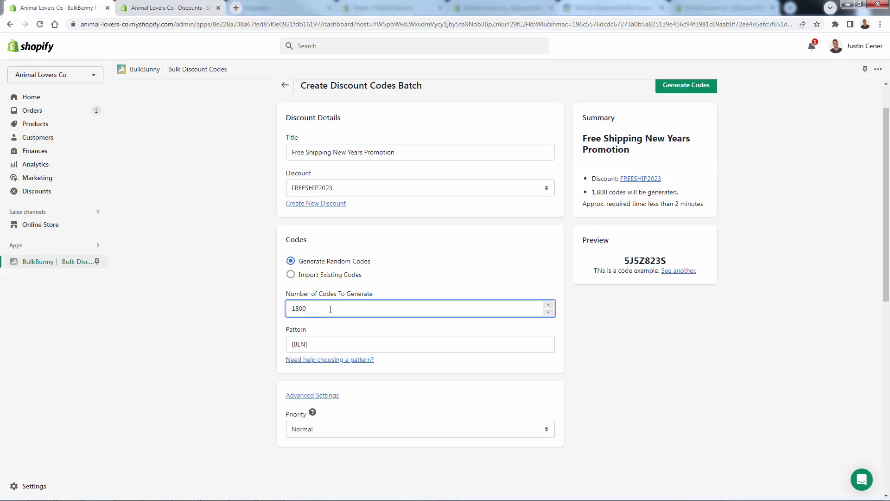
{"action": "key", "text": "BackSpace"}
{"action": "key", "text": "BackSpace"}
{"action": "key", "text": "BackSpace"}
{"action": "type", "text": "16"}
{"action": "type", "text": "28"}
{"action": "left_click", "coordinate": [185, 308]}
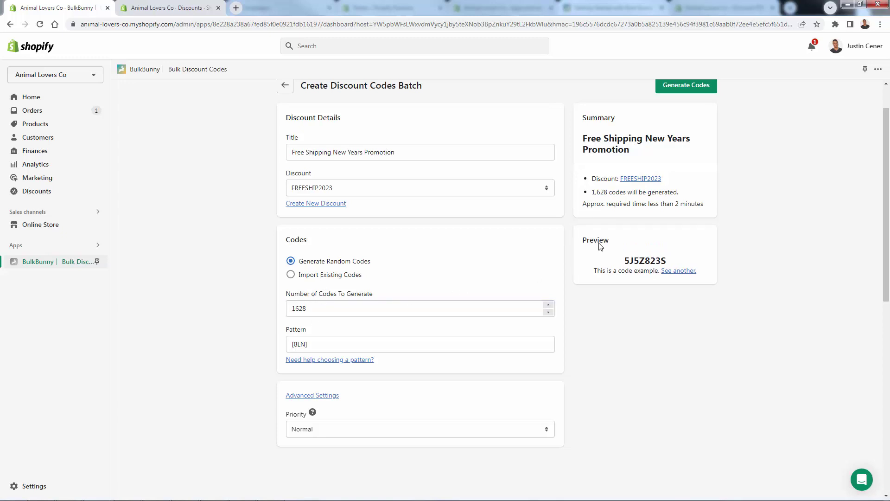
{"action": "left_click_drag", "start_coordinate": [615, 204], "coordinate": [678, 213]}
{"action": "left_click", "coordinate": [678, 216]}
{"action": "scroll", "coordinate": [656, 282], "scroll_direction": "up", "scroll_amount": 2}
Generate the 1,628 FREESHIP2023 codes and wait for the batch to complete.
{"action": "left_click", "coordinate": [691, 131]}
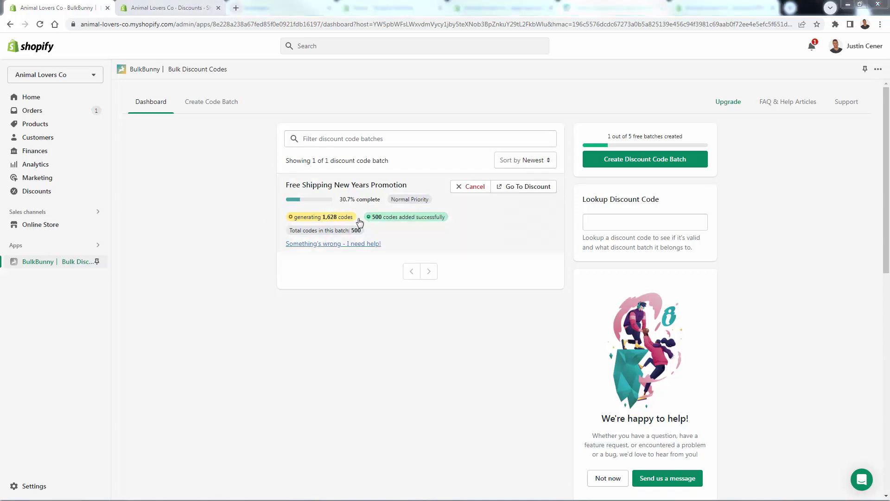
{"action": "mouse_move", "coordinate": [325, 199]}
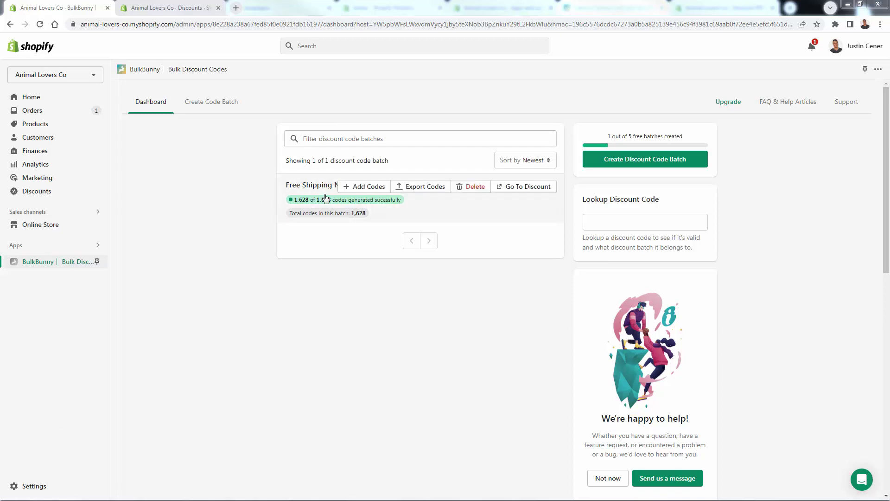
Glance through the Create Code Batch form, then go back to the Dashboard batch list.
{"action": "left_click", "coordinate": [218, 102]}
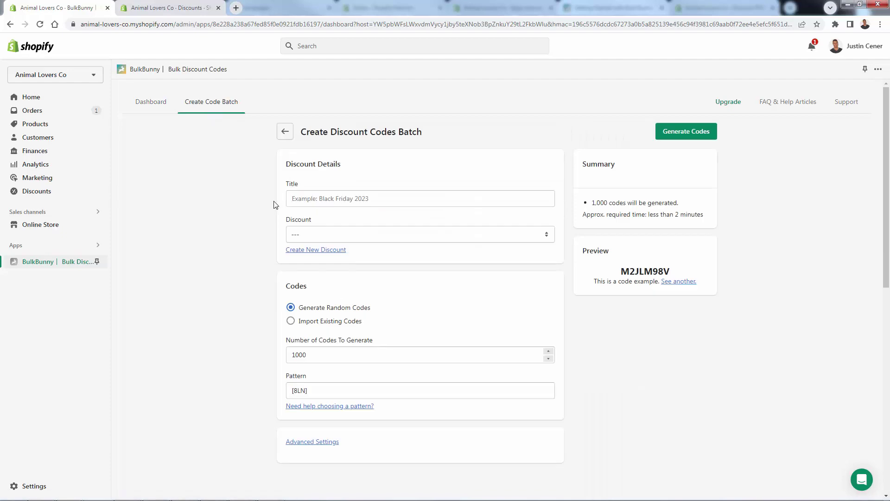
{"action": "scroll", "coordinate": [276, 204], "scroll_direction": "down", "scroll_amount": 1}
{"action": "scroll", "coordinate": [290, 241], "scroll_direction": "down", "scroll_amount": 1}
{"action": "scroll", "coordinate": [306, 266], "scroll_direction": "up", "scroll_amount": 2}
{"action": "left_click", "coordinate": [155, 106]}
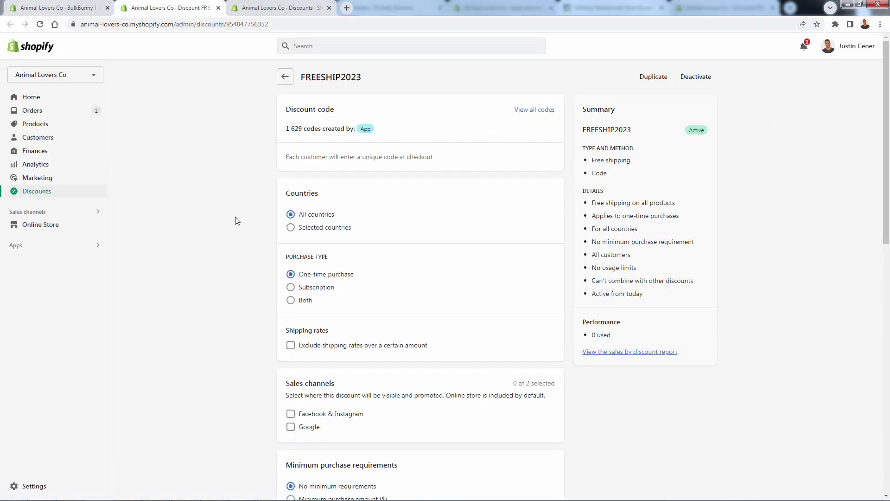
Review FREESHIP2023's 1,629 created codes and the rest of its discount settings.
{"action": "left_click_drag", "start_coordinate": [285, 131], "coordinate": [357, 130]}
{"action": "left_click", "coordinate": [350, 141]}
{"action": "scroll", "coordinate": [287, 229], "scroll_direction": "down", "scroll_amount": 1}
{"action": "scroll", "coordinate": [287, 229], "scroll_direction": "down", "scroll_amount": 1}
{"action": "scroll", "coordinate": [286, 230], "scroll_direction": "down", "scroll_amount": 2}
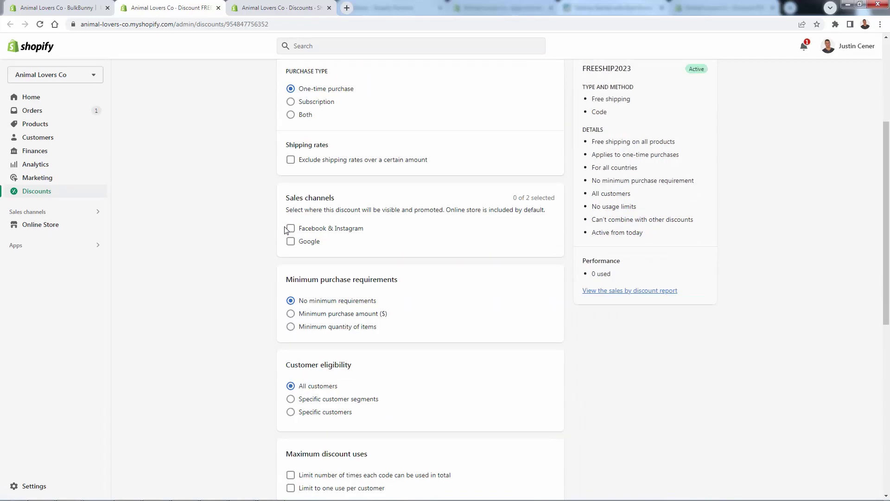
{"action": "scroll", "coordinate": [286, 230], "scroll_direction": "down", "scroll_amount": 2}
{"action": "scroll", "coordinate": [306, 218], "scroll_direction": "down", "scroll_amount": 2}
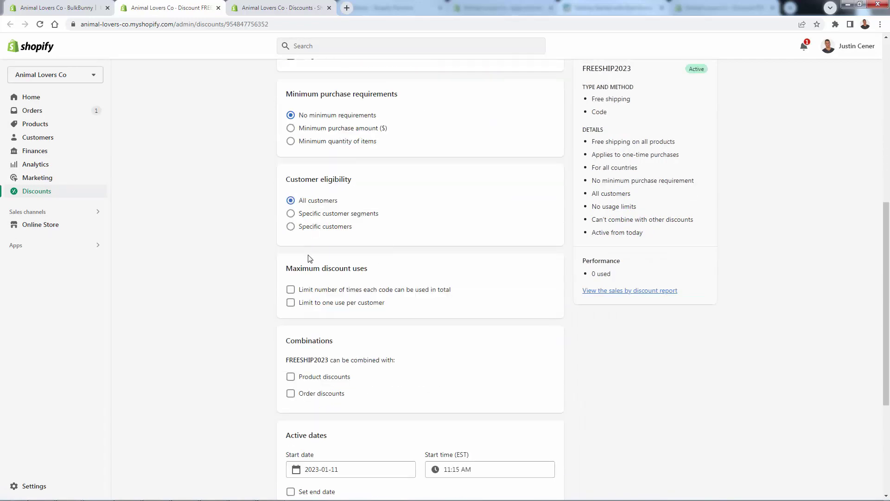
{"action": "scroll", "coordinate": [309, 259], "scroll_direction": "down", "scroll_amount": 3}
{"action": "scroll", "coordinate": [301, 318], "scroll_direction": "up", "scroll_amount": 3}
{"action": "scroll", "coordinate": [302, 318], "scroll_direction": "up", "scroll_amount": 1}
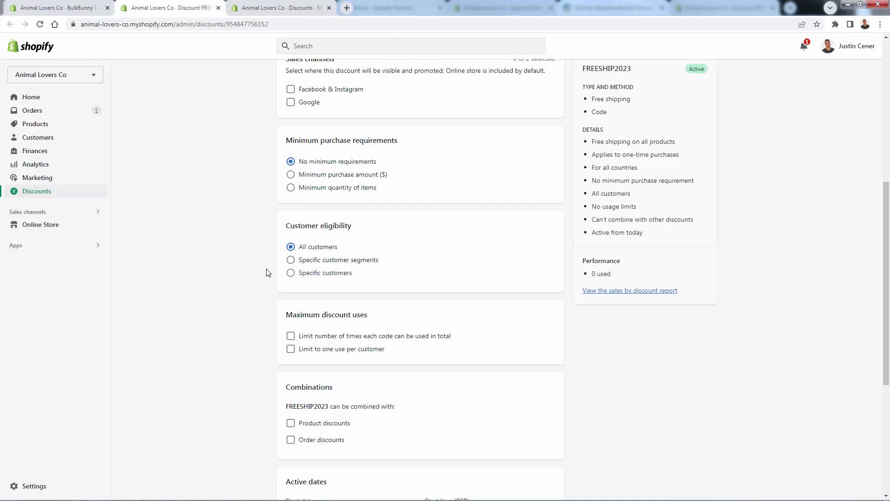
{"action": "scroll", "coordinate": [266, 273], "scroll_direction": "down", "scroll_amount": 1}
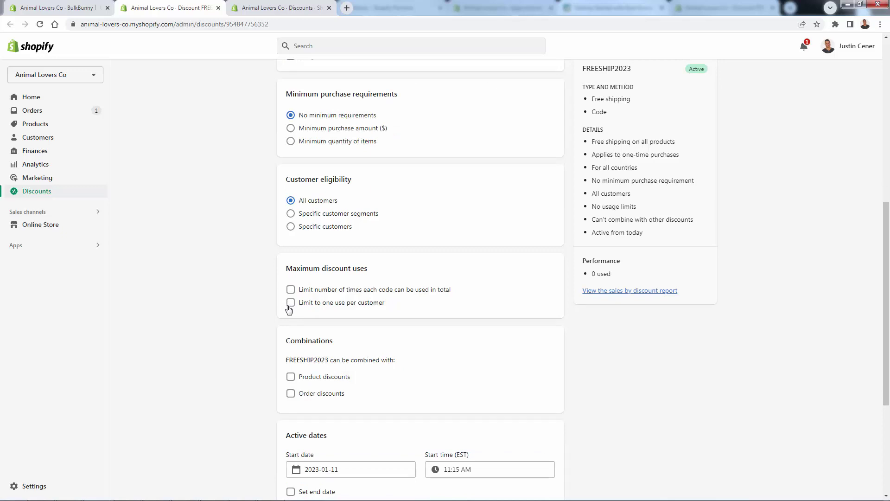
{"action": "scroll", "coordinate": [281, 311], "scroll_direction": "down", "scroll_amount": 1}
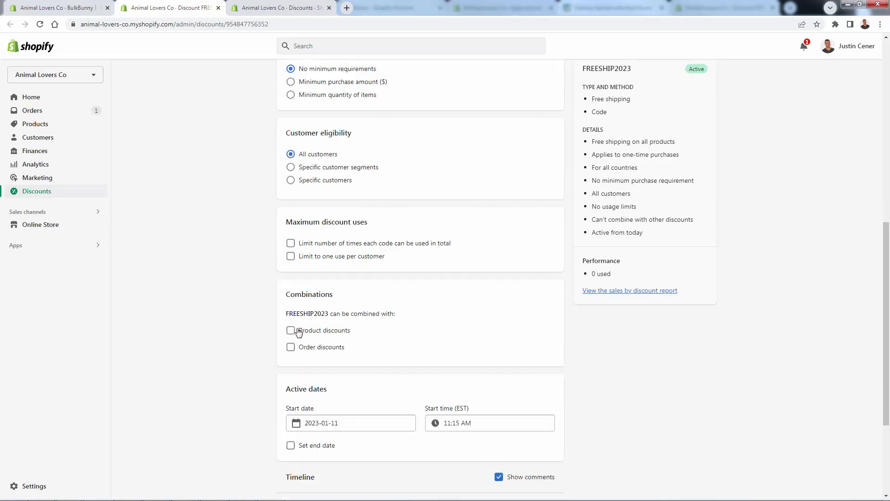
{"action": "scroll", "coordinate": [290, 335], "scroll_direction": "down", "scroll_amount": 1}
{"action": "scroll", "coordinate": [289, 335], "scroll_direction": "up", "scroll_amount": 5}
{"action": "scroll", "coordinate": [186, 278], "scroll_direction": "up", "scroll_amount": 4}
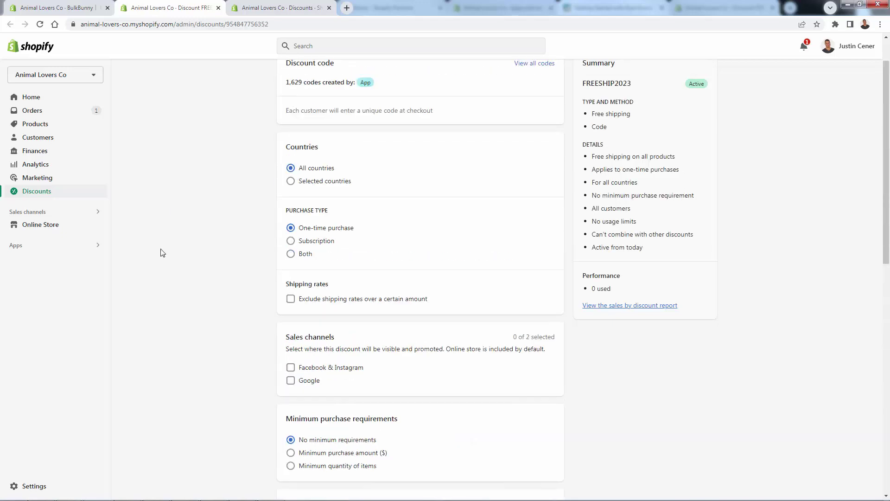
{"action": "scroll", "coordinate": [153, 248], "scroll_direction": "up", "scroll_amount": 1}
Highlight the FREESHIP2023 title, then return to the BulkBunny dashboard tab.
{"action": "double_click", "coordinate": [333, 78]}
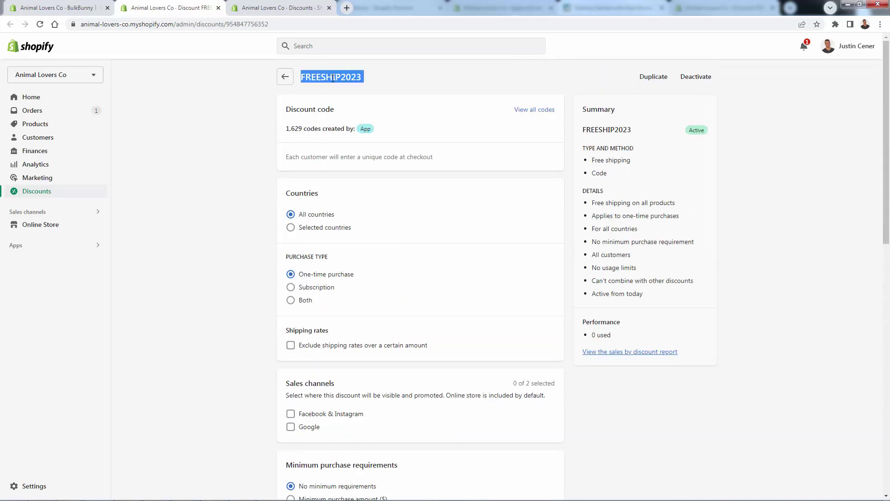
{"action": "left_click", "coordinate": [331, 78]}
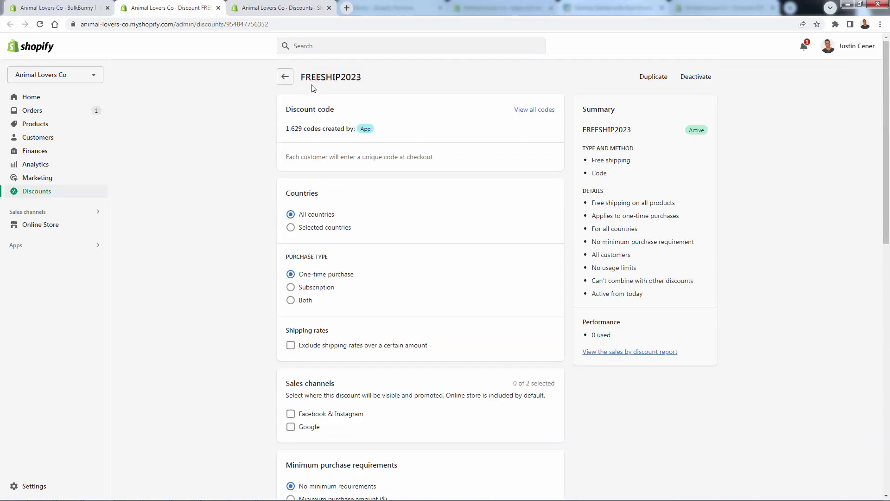
{"action": "left_click", "coordinate": [66, 9]}
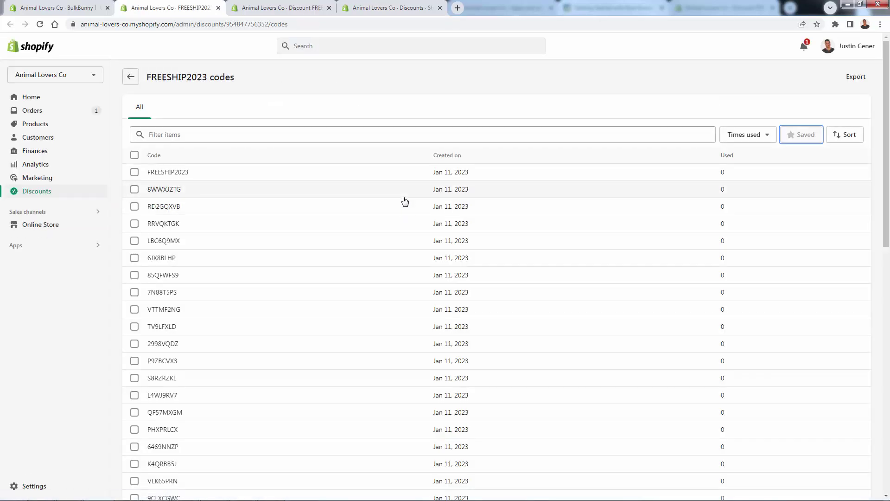
{"action": "scroll", "coordinate": [407, 200], "scroll_direction": "down", "scroll_amount": 2}
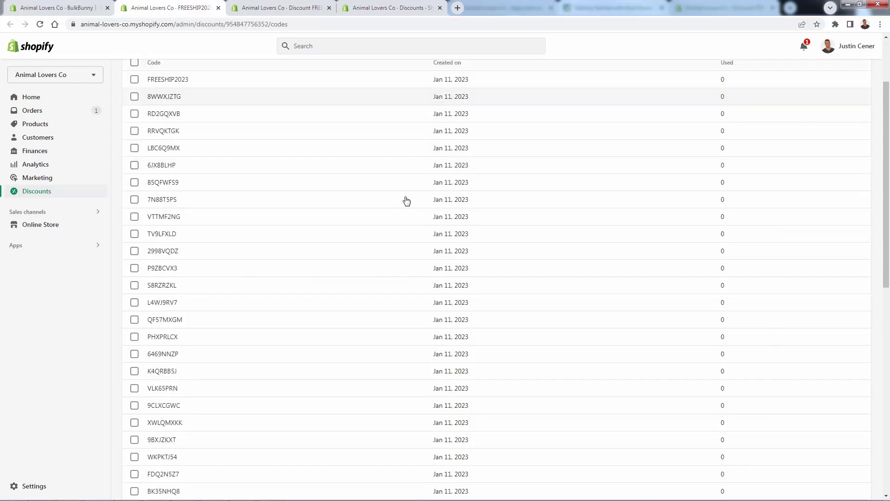
{"action": "scroll", "coordinate": [403, 198], "scroll_direction": "up", "scroll_amount": 2}
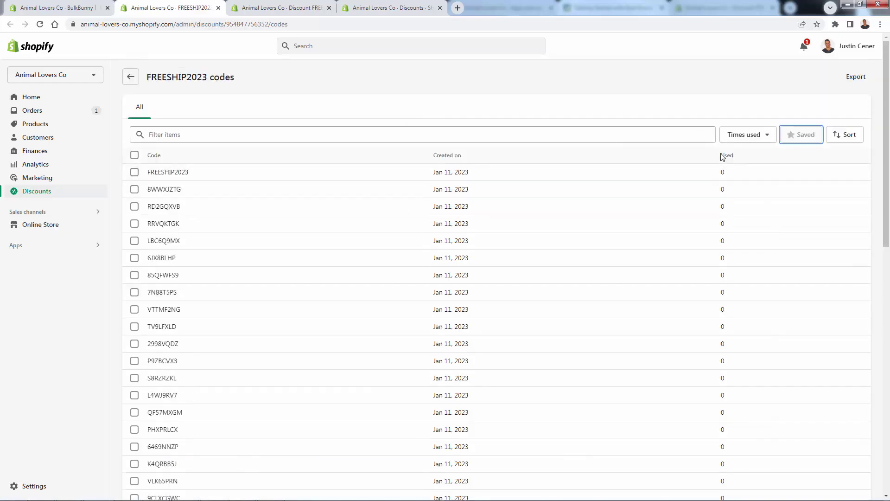
{"action": "scroll", "coordinate": [598, 276], "scroll_direction": "down", "scroll_amount": 2}
{"action": "scroll", "coordinate": [598, 277], "scroll_direction": "down", "scroll_amount": 4}
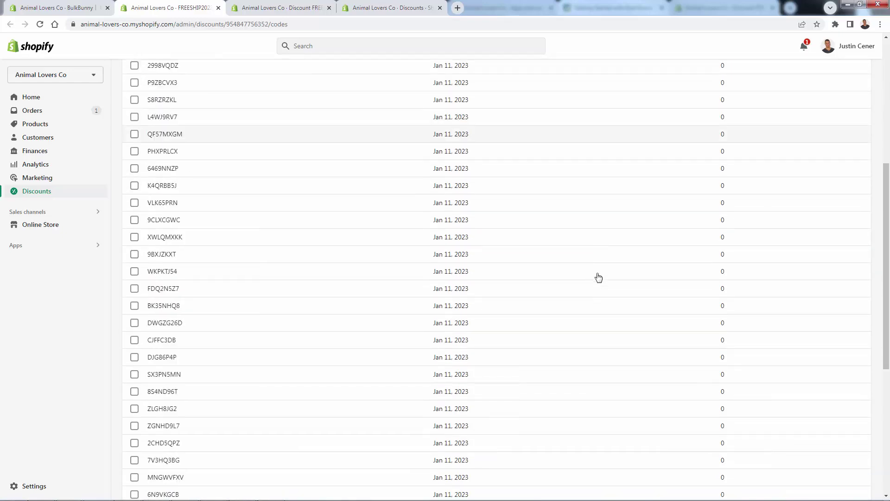
{"action": "scroll", "coordinate": [597, 277], "scroll_direction": "down", "scroll_amount": 5}
{"action": "scroll", "coordinate": [589, 272], "scroll_direction": "up", "scroll_amount": 10}
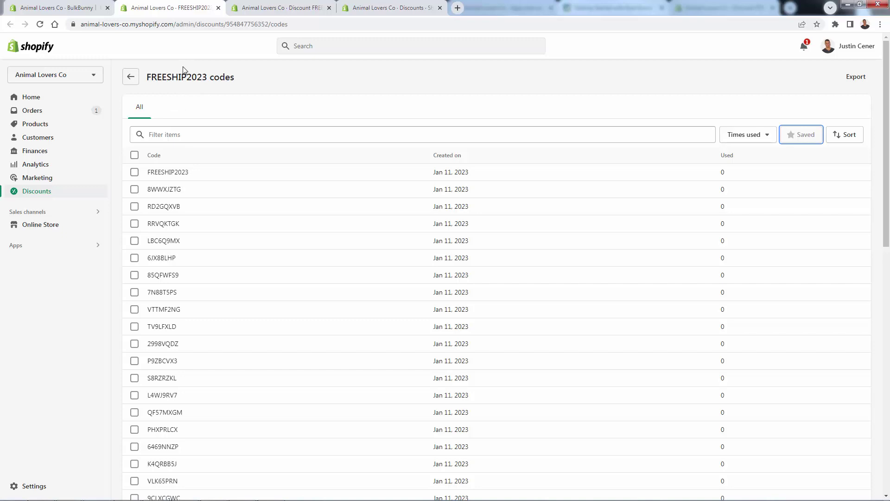
{"action": "scroll", "coordinate": [189, 193], "scroll_direction": "down", "scroll_amount": 3}
{"action": "scroll", "coordinate": [189, 193], "scroll_direction": "down", "scroll_amount": 6}
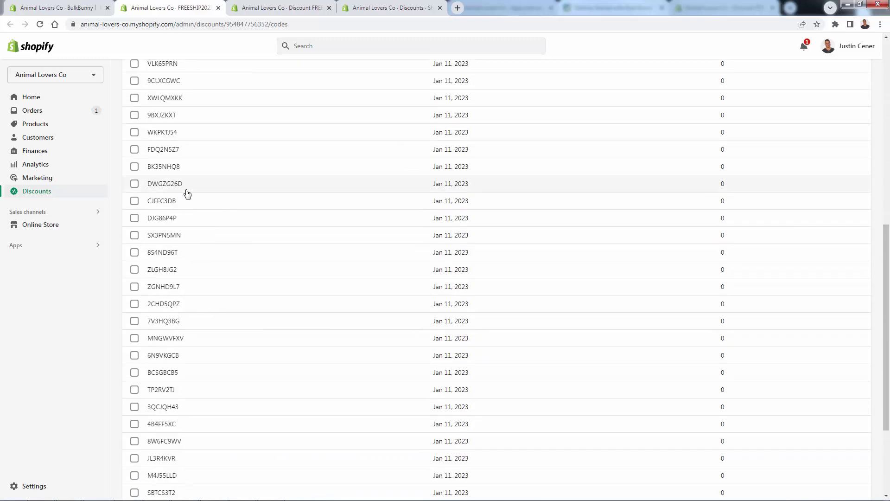
{"action": "left_click", "coordinate": [187, 193]}
{"action": "left_click", "coordinate": [186, 218]}
{"action": "left_click", "coordinate": [183, 236]}
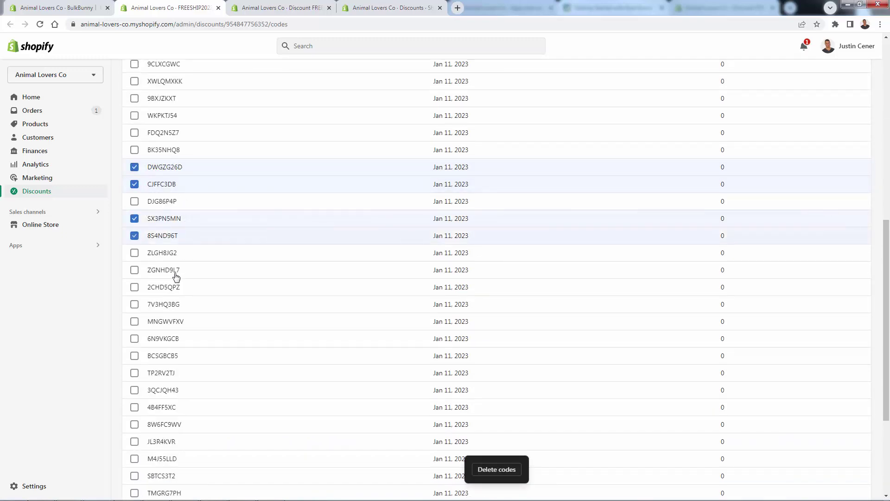
{"action": "left_click", "coordinate": [173, 271]}
{"action": "left_click", "coordinate": [165, 254]}
{"action": "scroll", "coordinate": [167, 257], "scroll_direction": "up", "scroll_amount": 5}
{"action": "scroll", "coordinate": [168, 259], "scroll_direction": "up", "scroll_amount": 5}
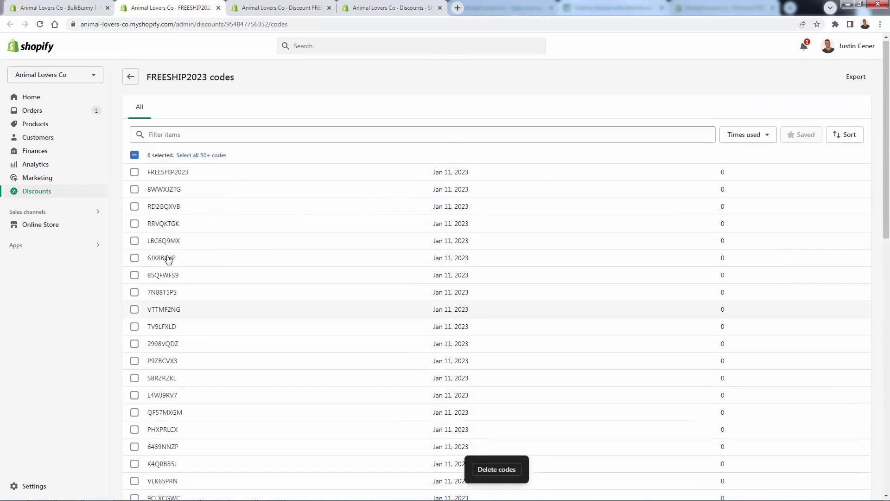
Set the Times used filter on the FREESHIP2023 codes to 'Not this exact amount' 0.
{"action": "left_click", "coordinate": [752, 135]}
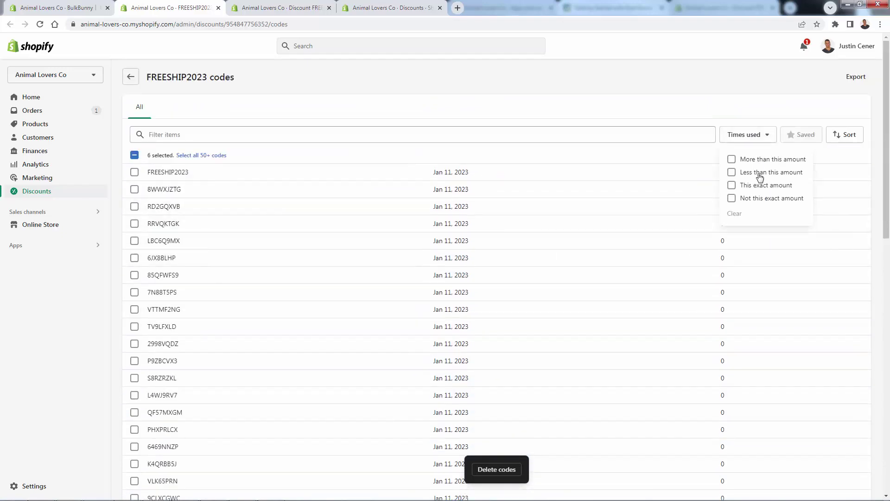
{"action": "left_click", "coordinate": [761, 160]}
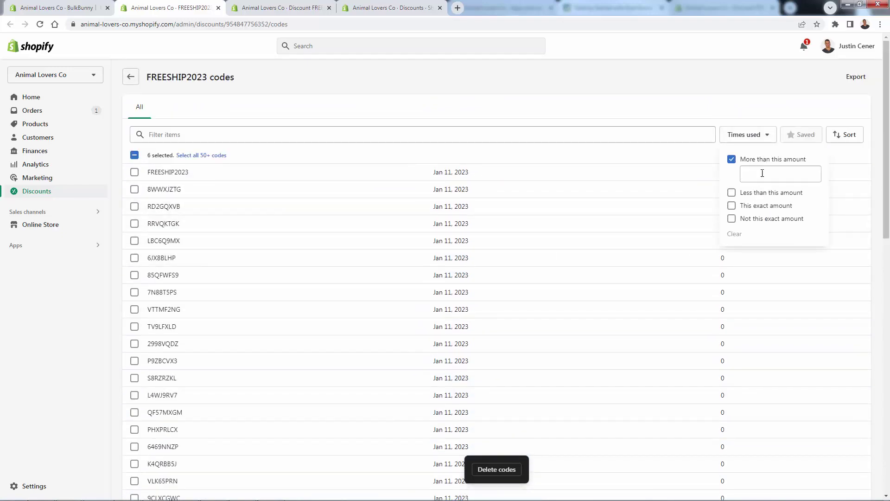
{"action": "left_click", "coordinate": [764, 206]}
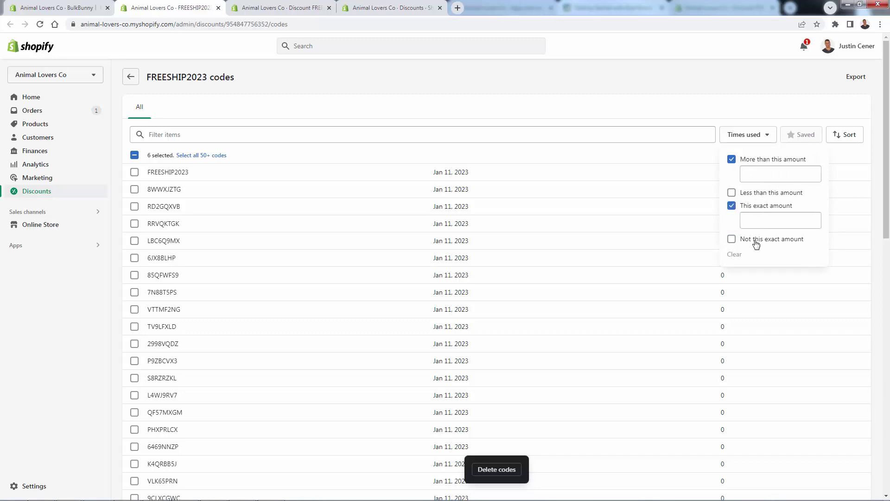
{"action": "left_click", "coordinate": [756, 241]}
{"action": "left_click", "coordinate": [767, 252]}
{"action": "type", "text": "0"}
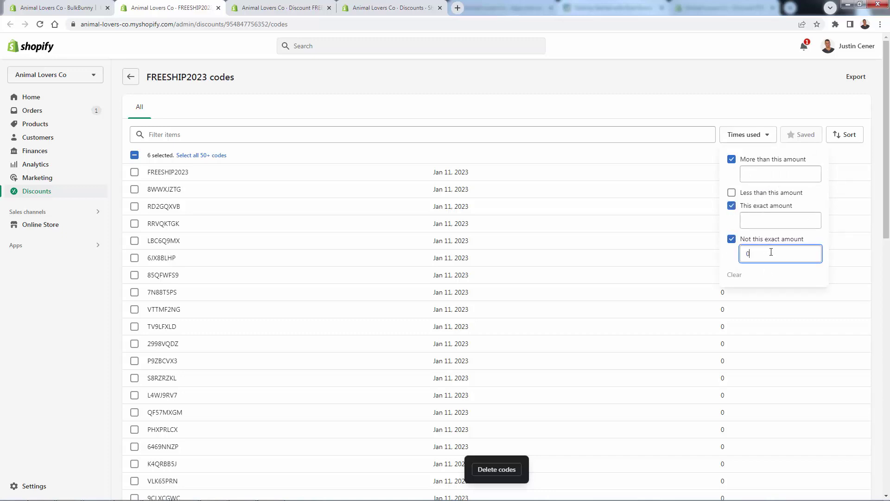